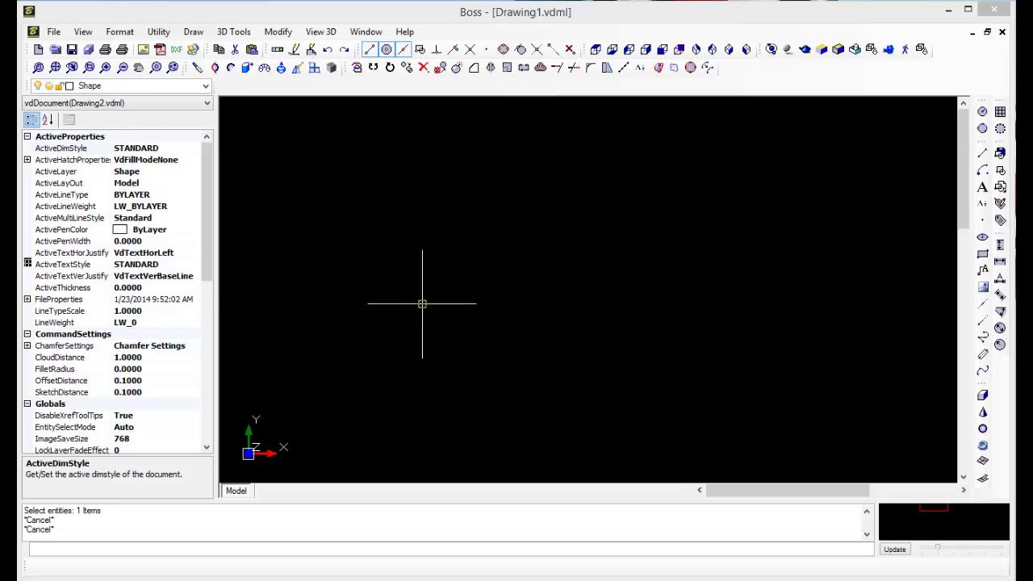
# Step: Draw a circle with radius 3 at a picked centre point
pyautogui.click(126, 548)
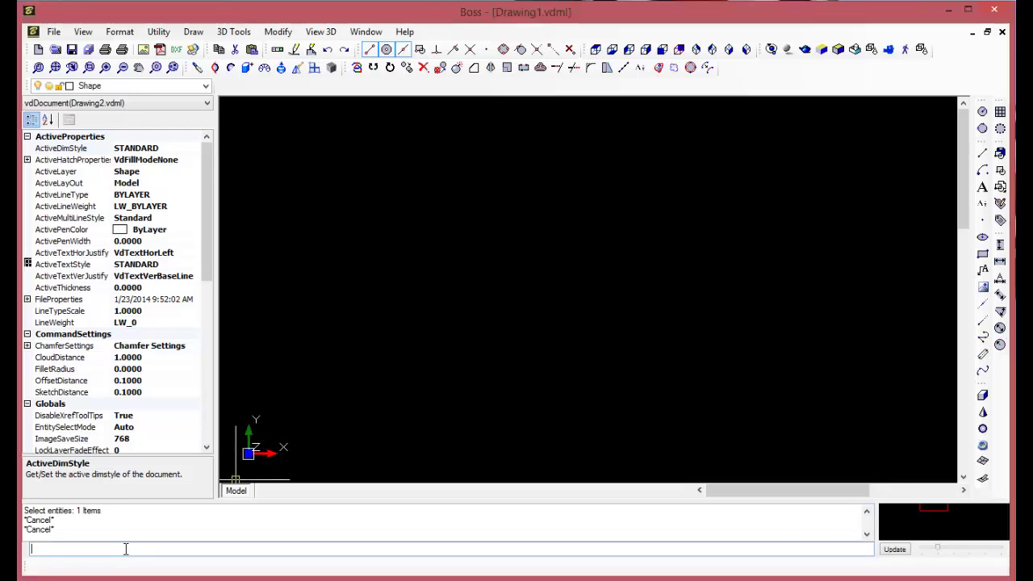
pyautogui.write('circle')
pyautogui.press('Return')
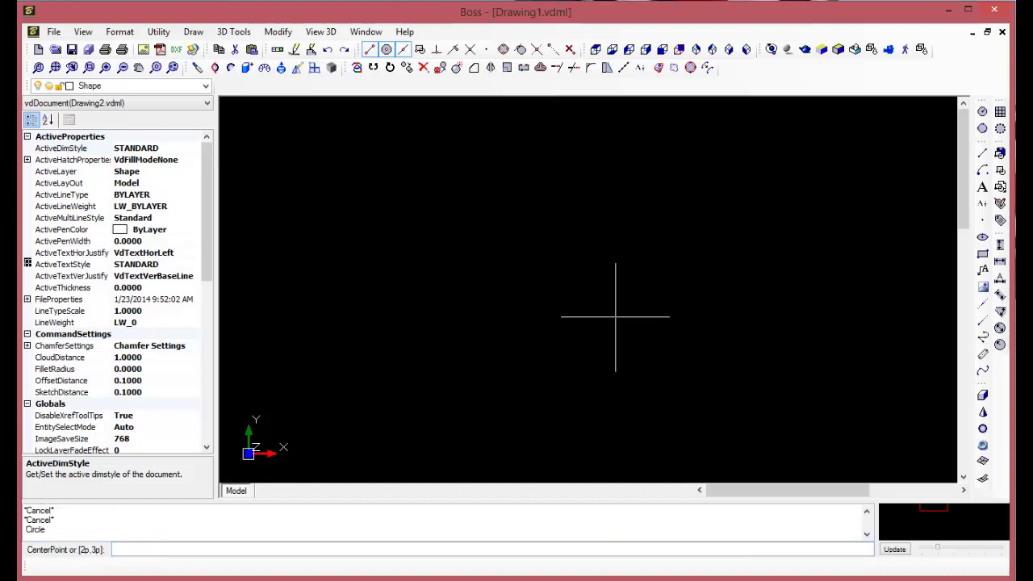
pyautogui.click(634, 273)
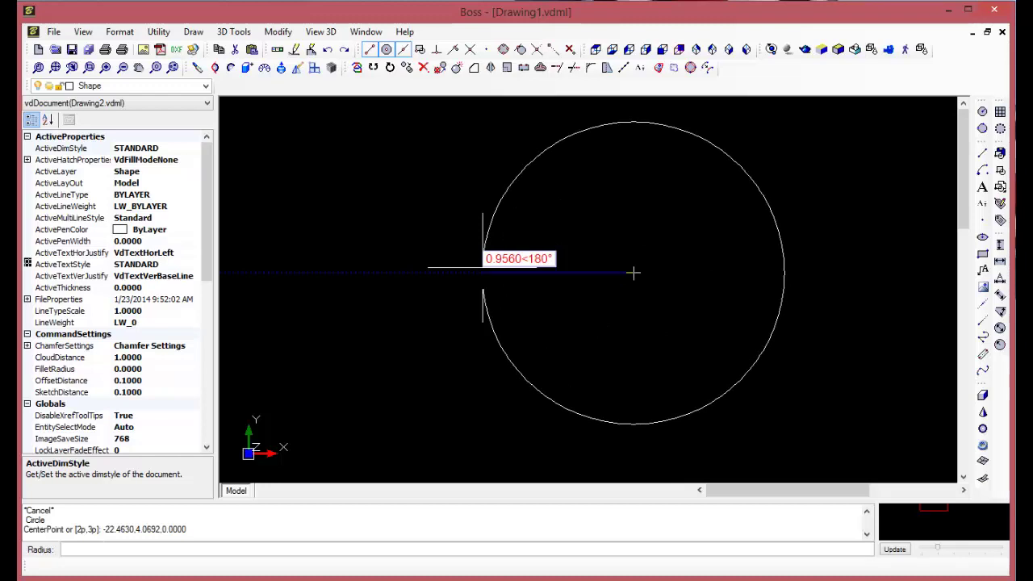
pyautogui.write('3')
pyautogui.press('Return')
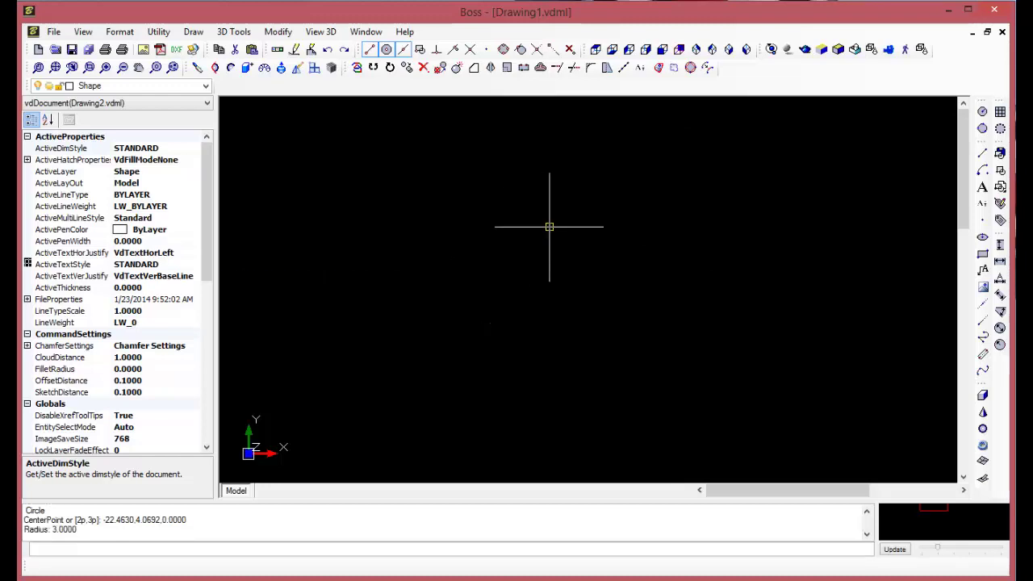
# Step: Switch to the Top view and zoom out so the whole circle shows
pyautogui.scroll(-2, 565, 242)
pyautogui.click(594, 50)
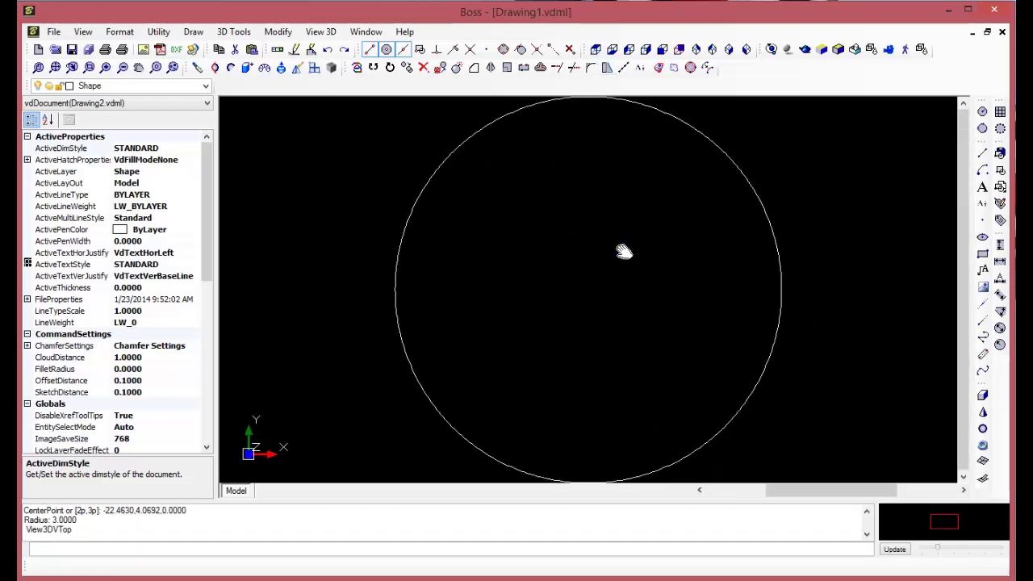
pyautogui.scroll(-2, 626, 252)
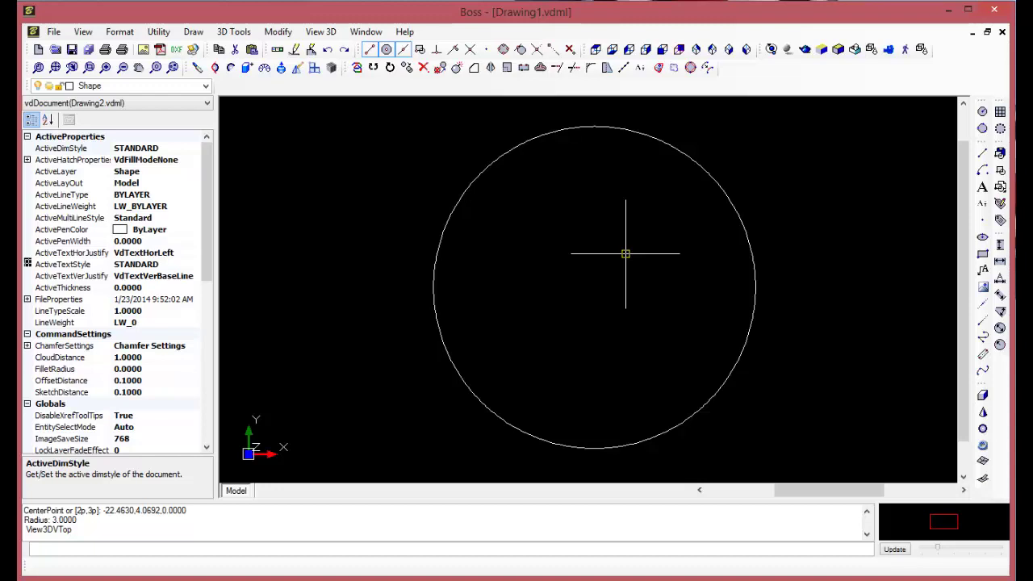
# Step: Divide the circle into 5 segments with div, turning it into a pentagon
pyautogui.write('div')
pyautogui.press('Return')
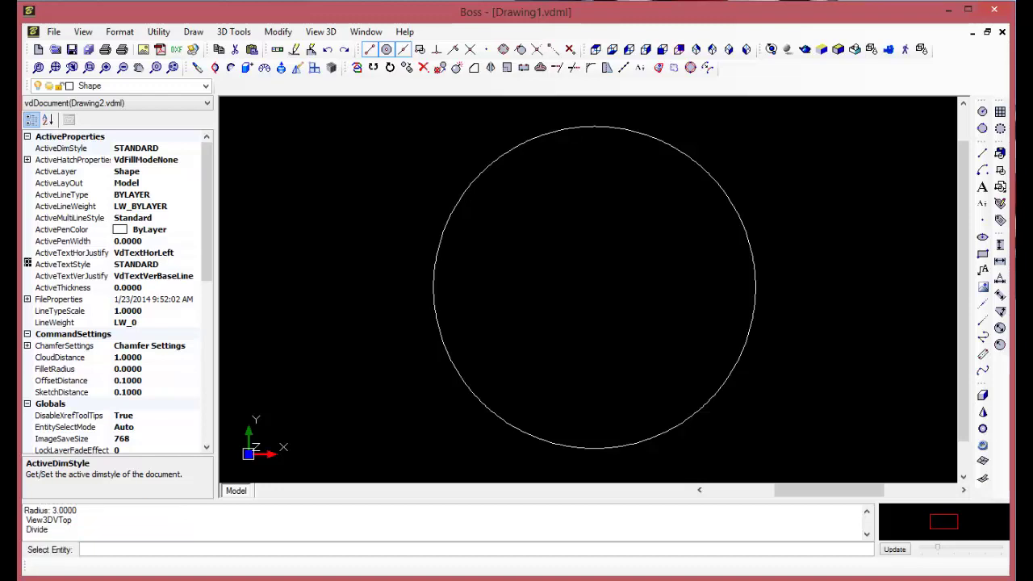
pyautogui.click(434, 267)
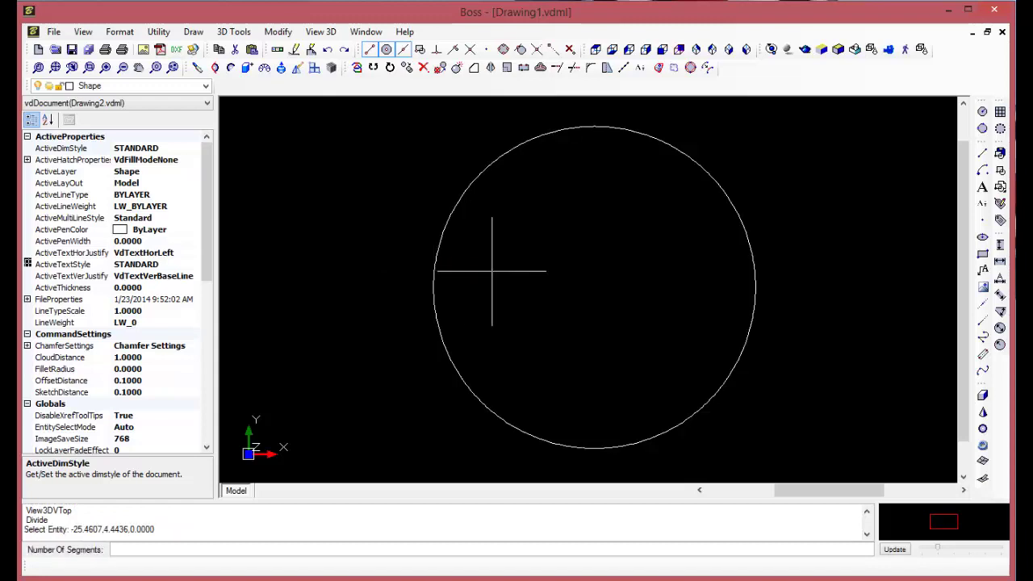
pyautogui.press('Return')
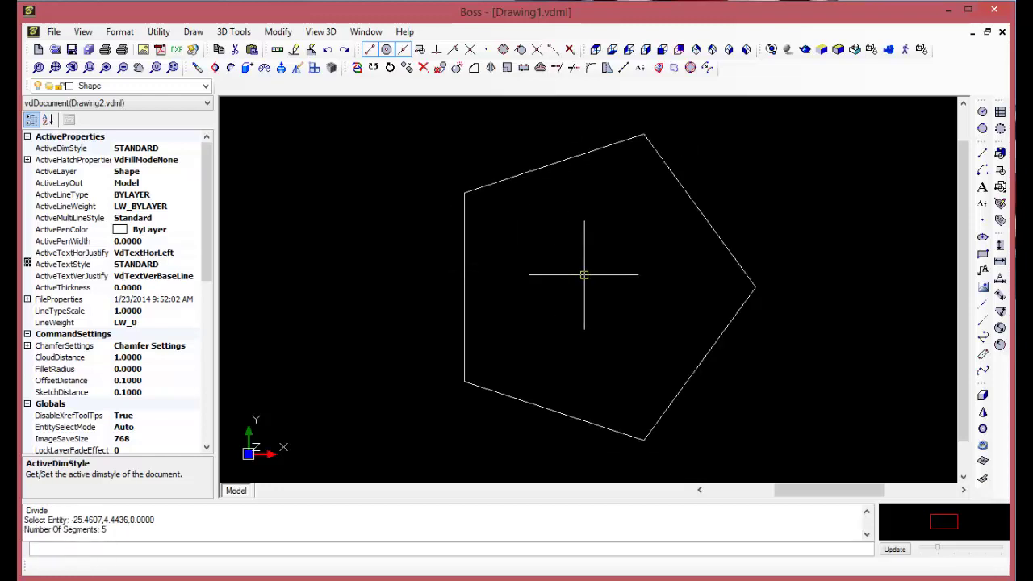
pyautogui.moveTo(584, 267); pyautogui.dragTo(584, 259, button='middle')
# Step: Rotate the pentagon 306 degrees about its bottom vertex so one vertex points up
pyautogui.scroll(1, 580, 274)
pyautogui.scroll(-2, 580, 274)
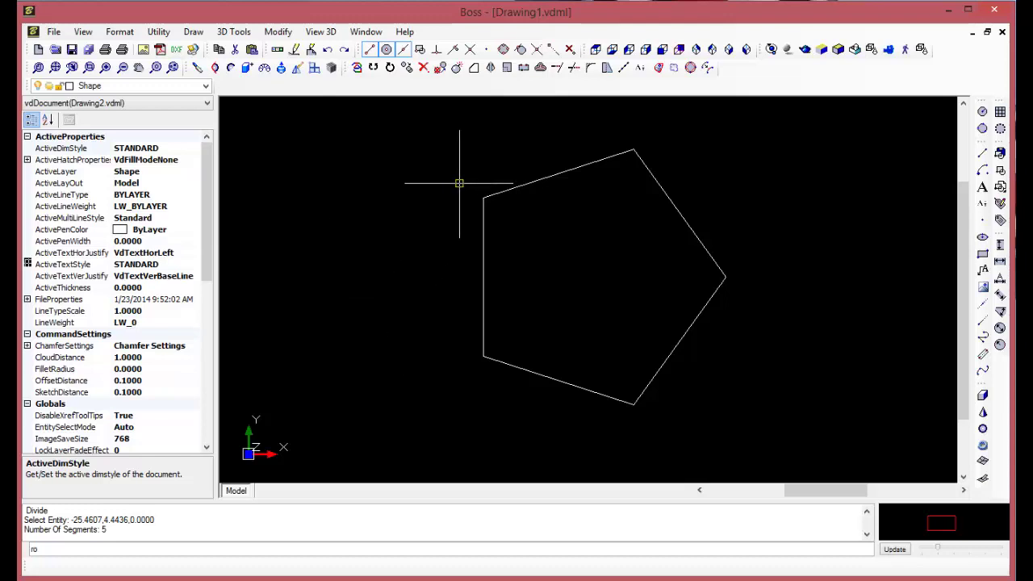
pyautogui.press('Return')
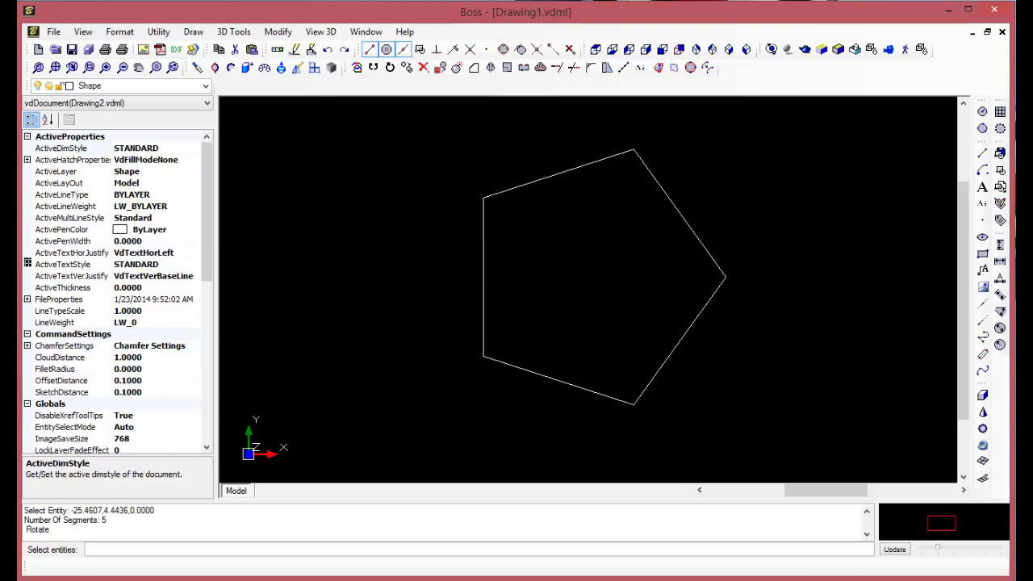
pyautogui.click(484, 238)
pyautogui.press('Return')
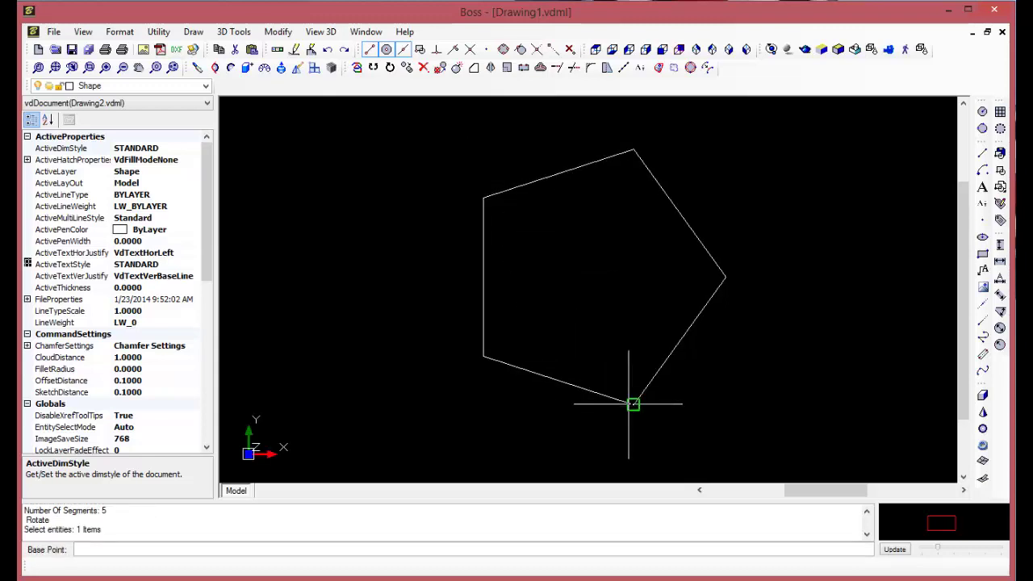
pyautogui.click(634, 404)
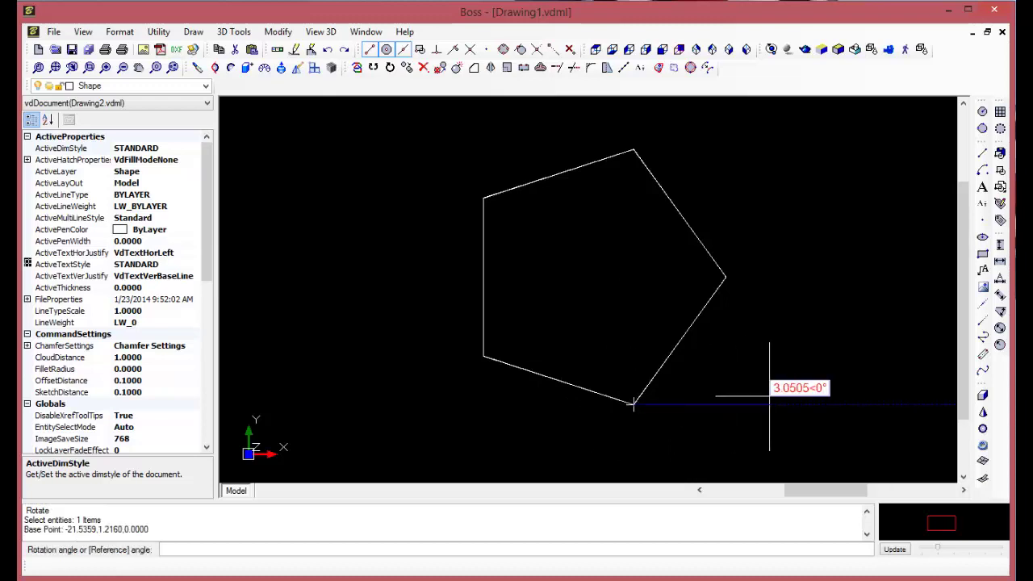
pyautogui.write('306')
pyautogui.press('Return')
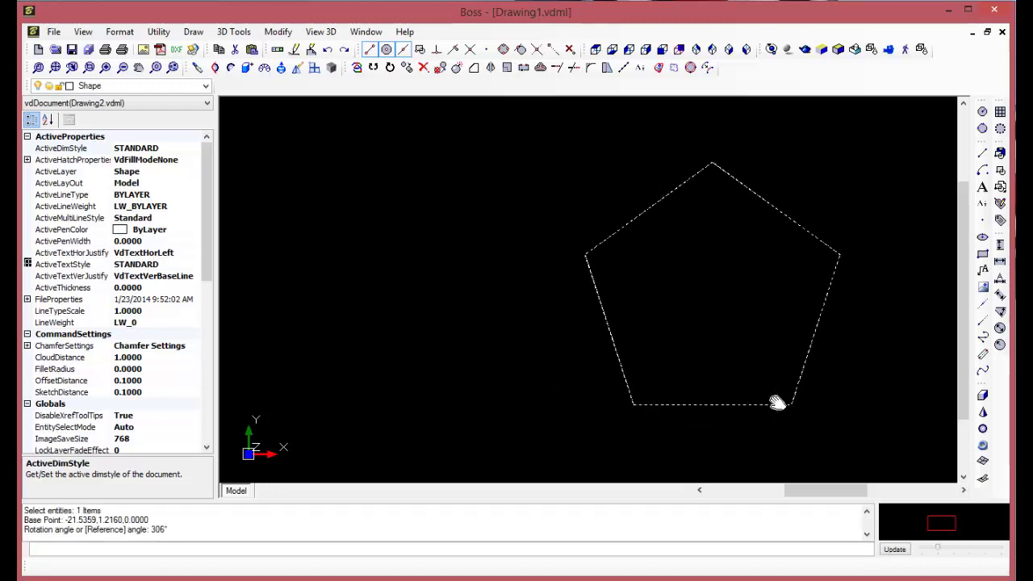
pyautogui.moveTo(772, 404); pyautogui.dragTo(615, 399, button='middle')
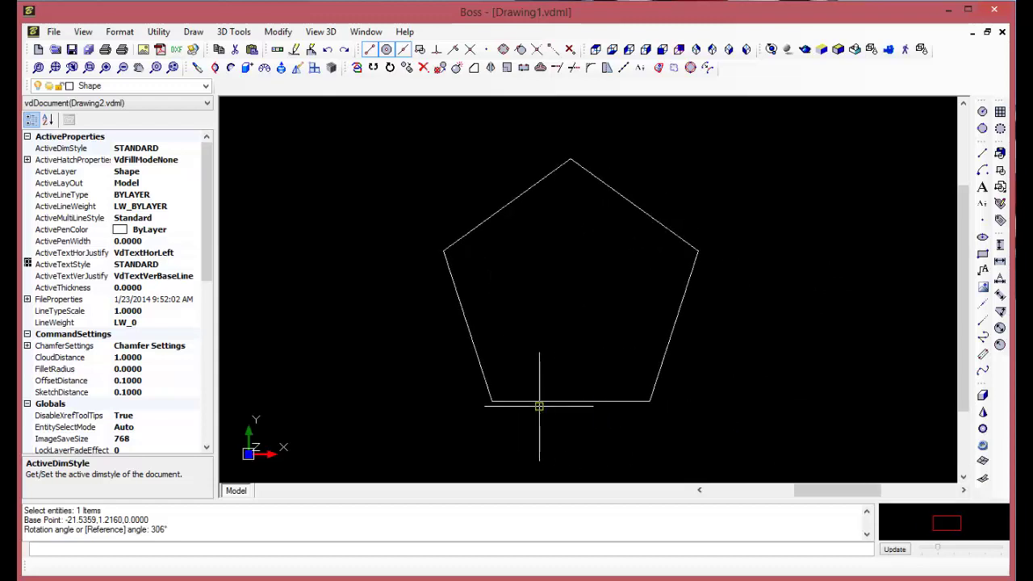
pyautogui.moveTo(560, 316)
pyautogui.mouseDown(button='middle')
pyautogui.moveTo(538, 330)
pyautogui.moveTo(534, 317)
pyautogui.mouseUp(button='middle')
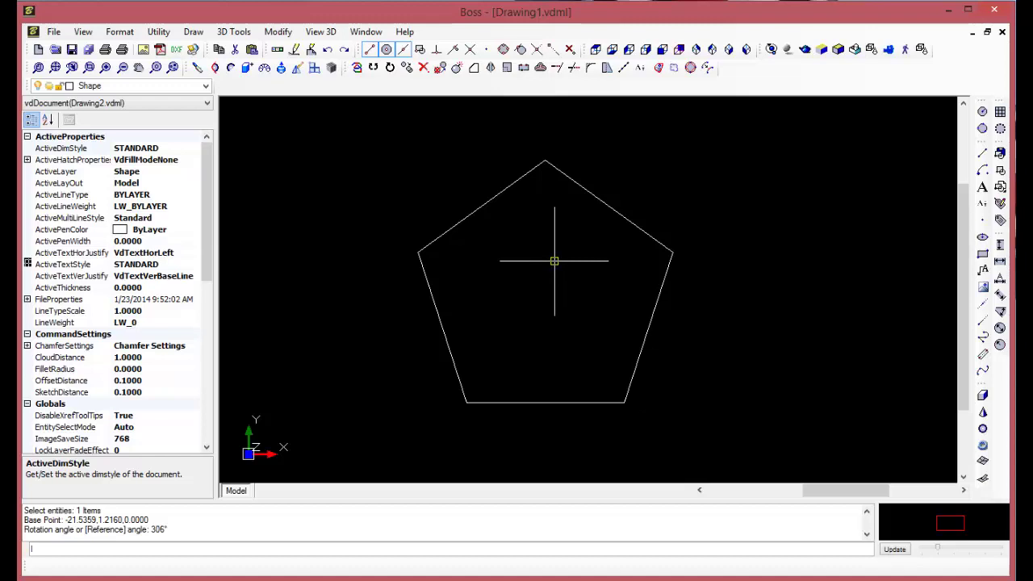
# Step: Draw five connected lines through alternate pentagon vertices, from bottom-left back to bottom-left
pyautogui.write('line')
pyautogui.press('Return')
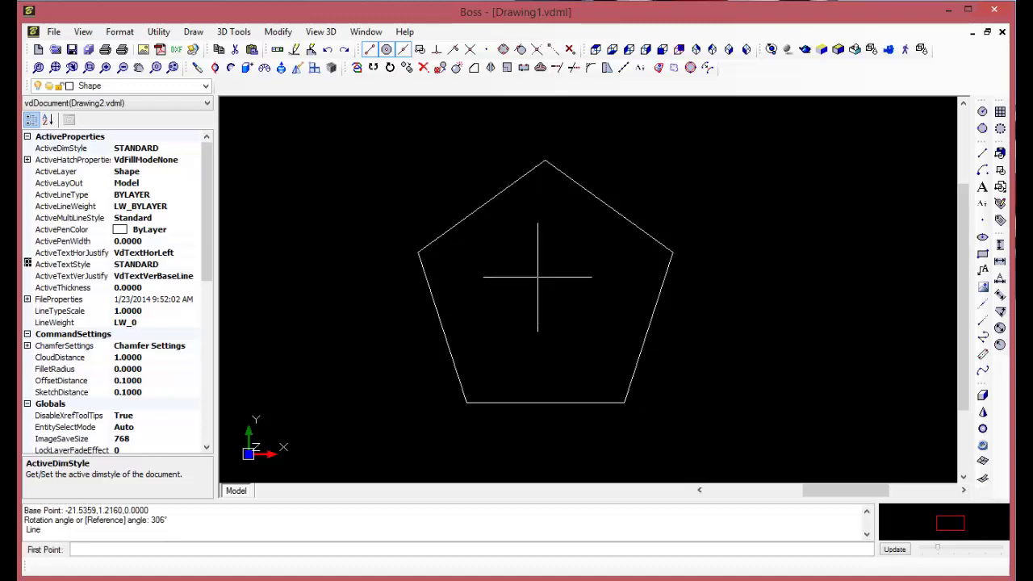
pyautogui.click(466, 402)
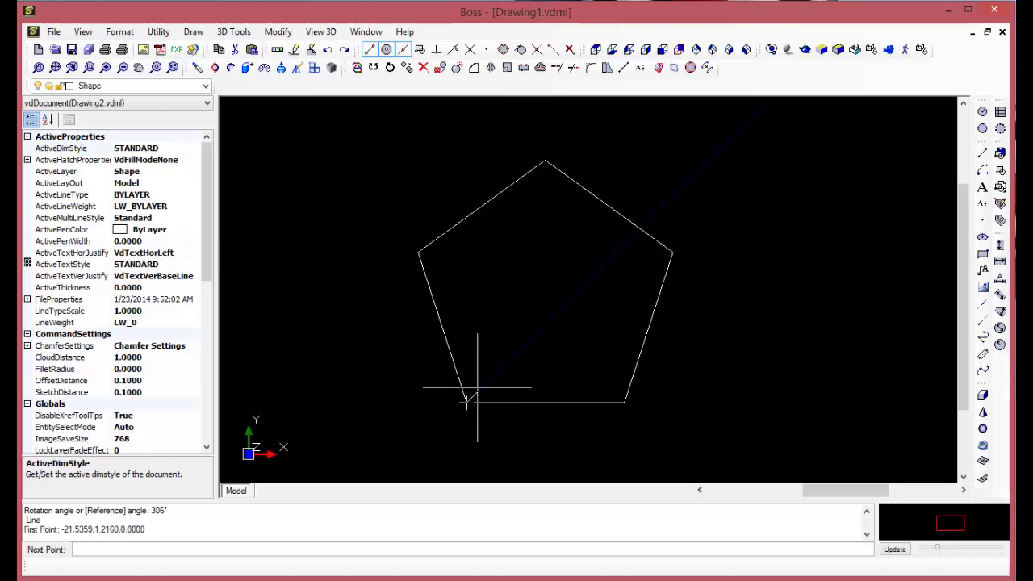
pyautogui.click(544, 162)
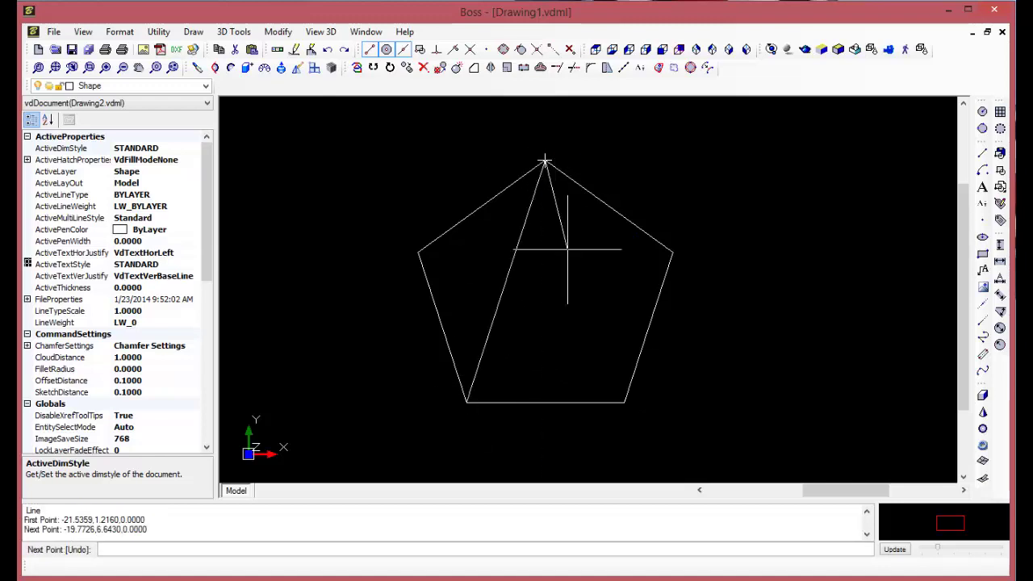
pyautogui.click(624, 401)
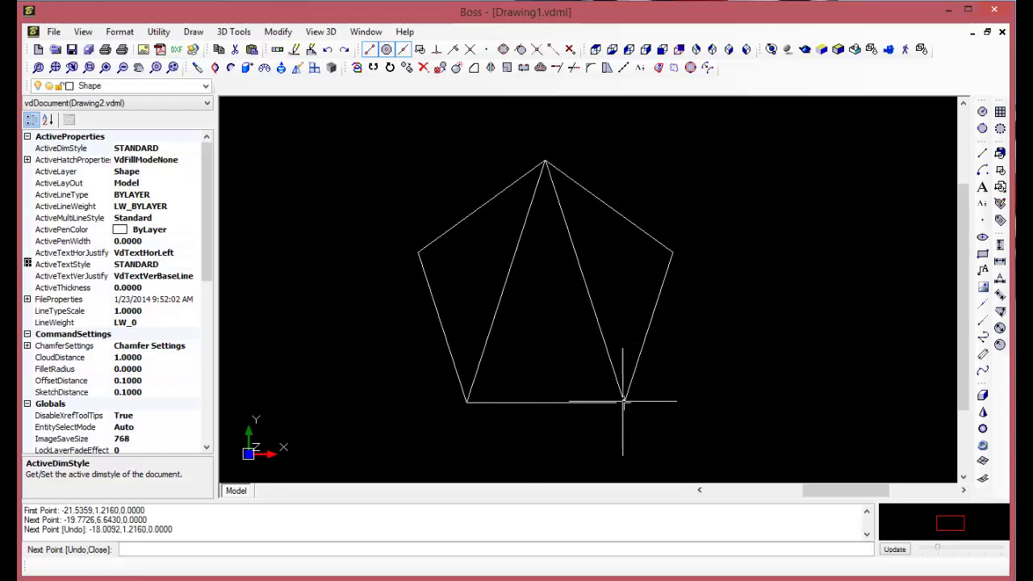
pyautogui.click(419, 253)
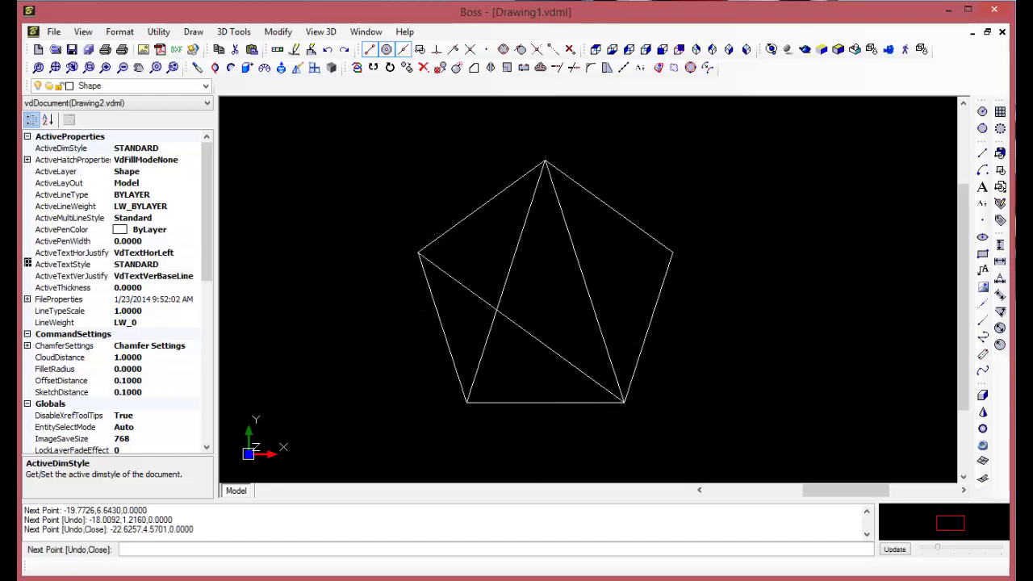
pyautogui.click(669, 253)
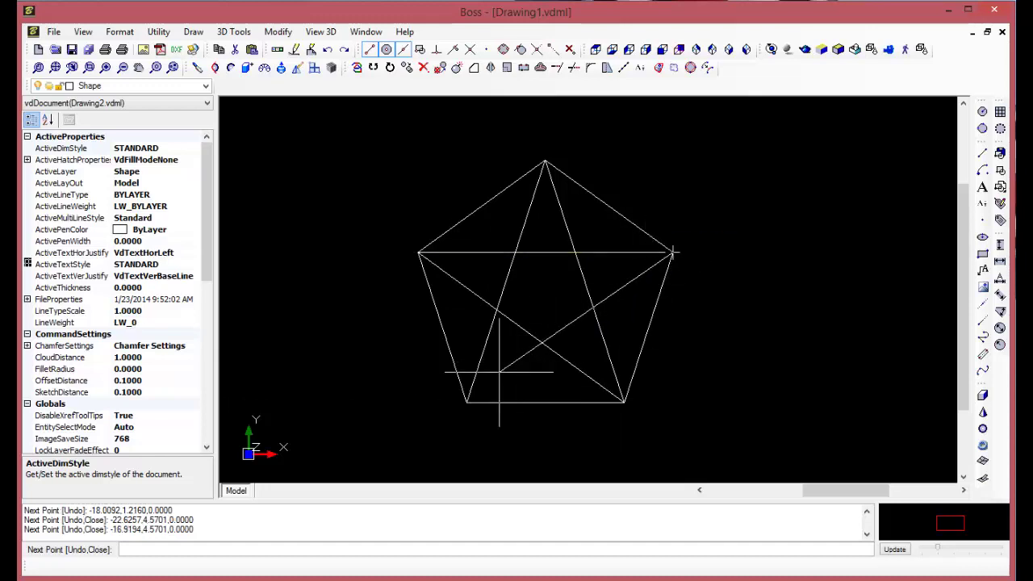
pyautogui.click(467, 401)
pyautogui.press('Escape')
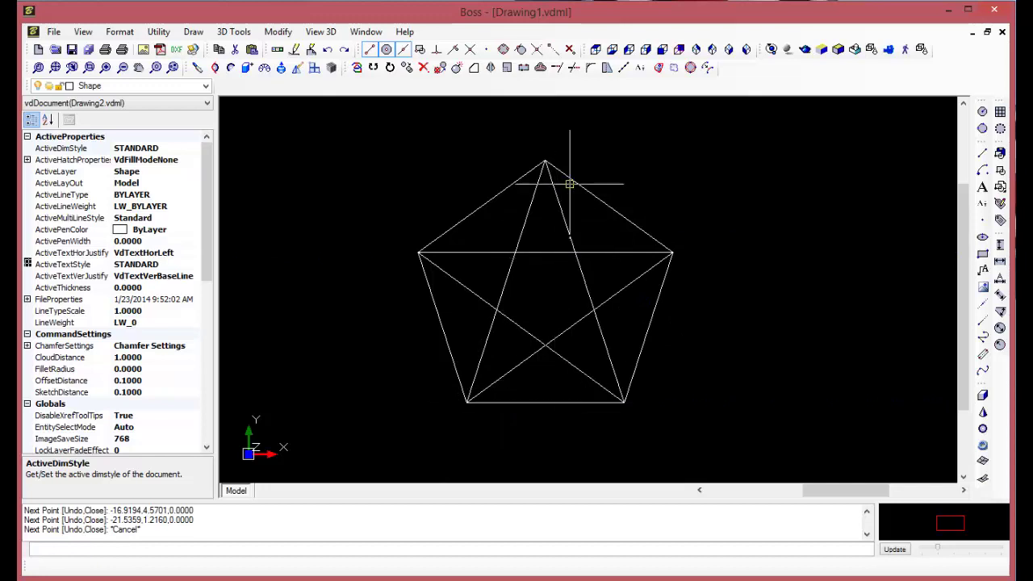
# Step: Select and erase the pentagon polyline, leaving the five star lines
pyautogui.click(627, 219)
pyautogui.click(626, 217)
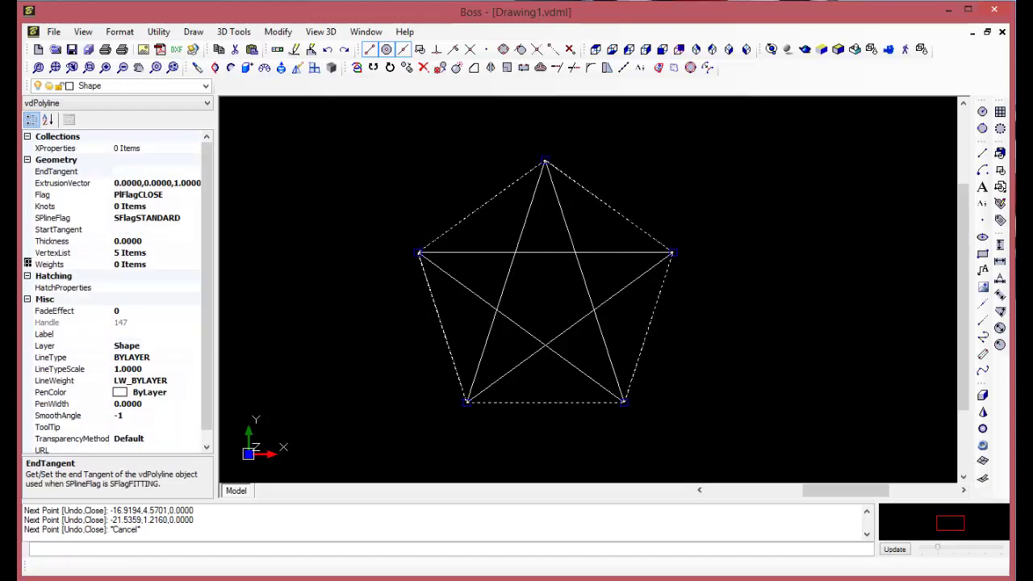
pyautogui.press('Delete')
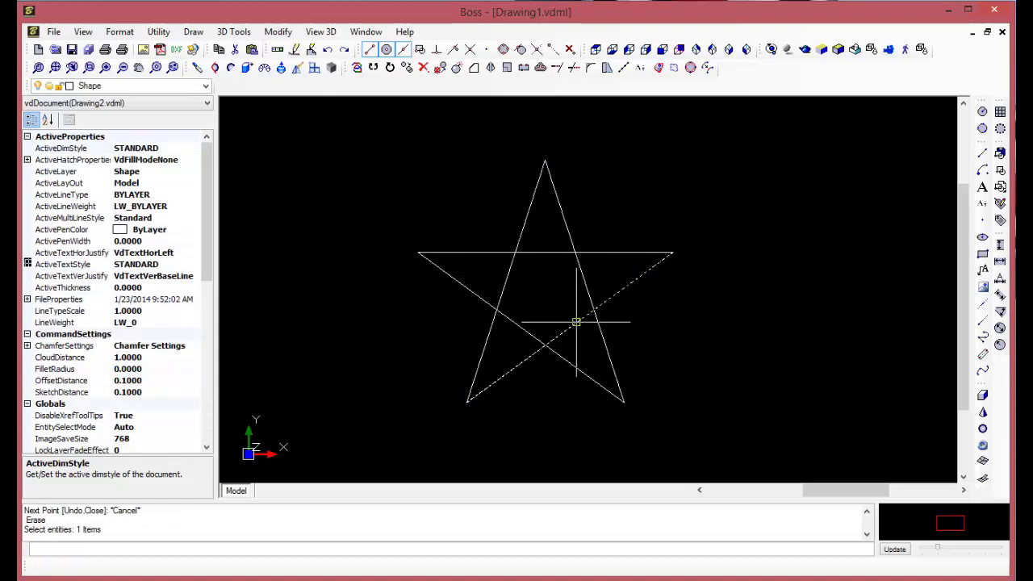
pyautogui.moveTo(558, 316); pyautogui.dragTo(586, 321, button='middle')
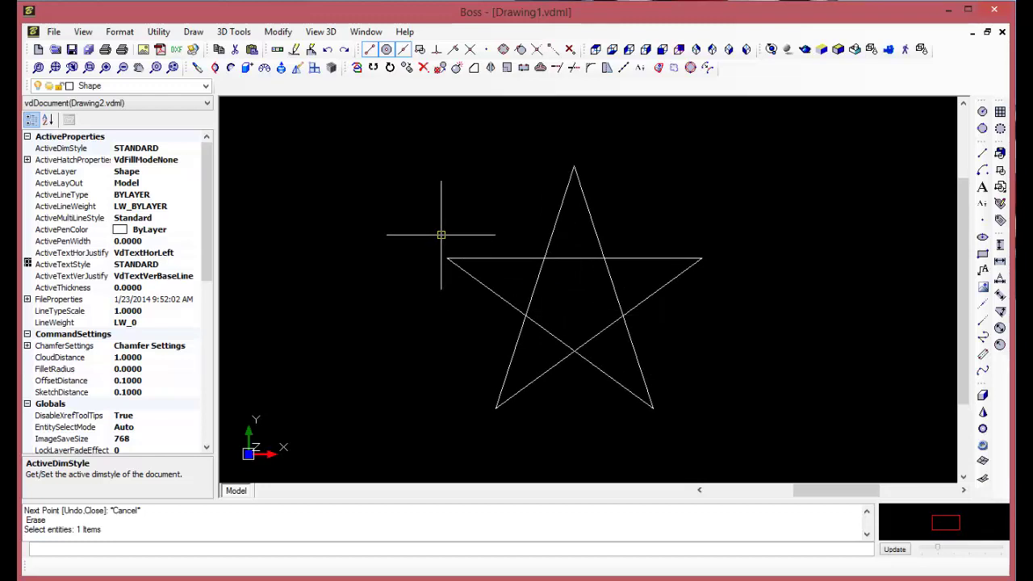
# Step: Trim the five interior crossing pieces, using all star lines as cutting edges
pyautogui.press('Return')
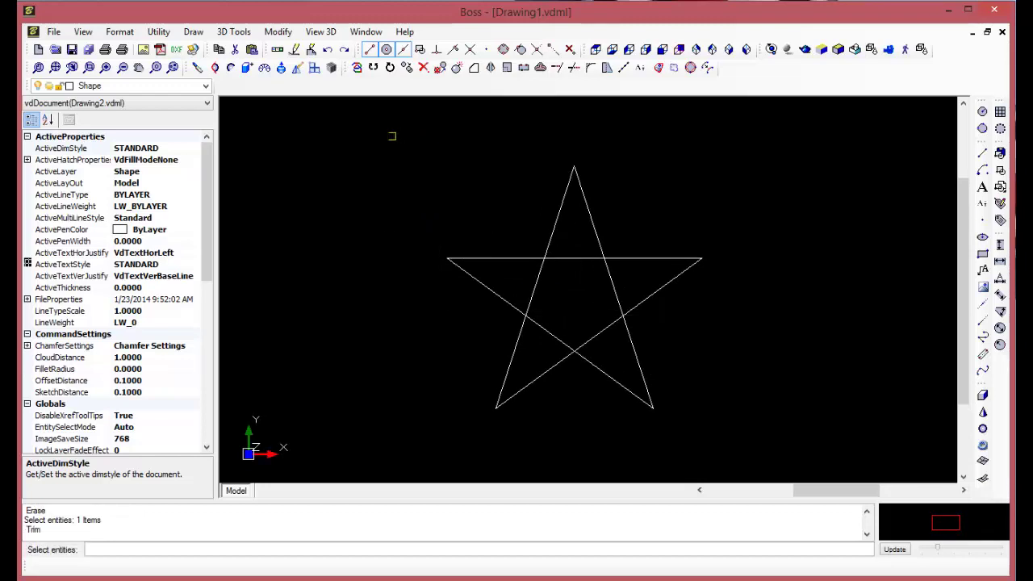
pyautogui.click(379, 134)
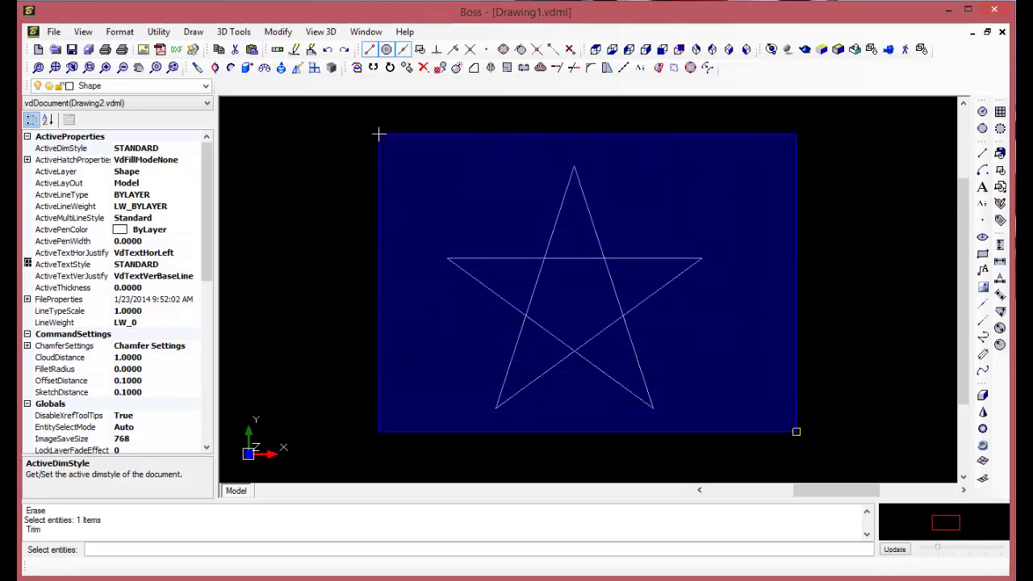
pyautogui.click(795, 437)
pyautogui.press('Return')
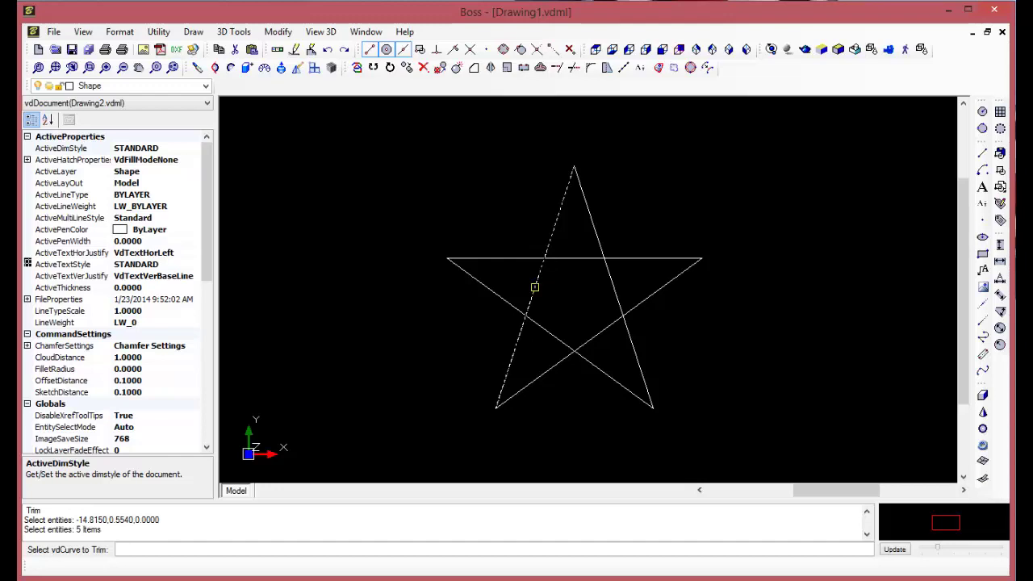
pyautogui.click(535, 288)
pyautogui.click(612, 278)
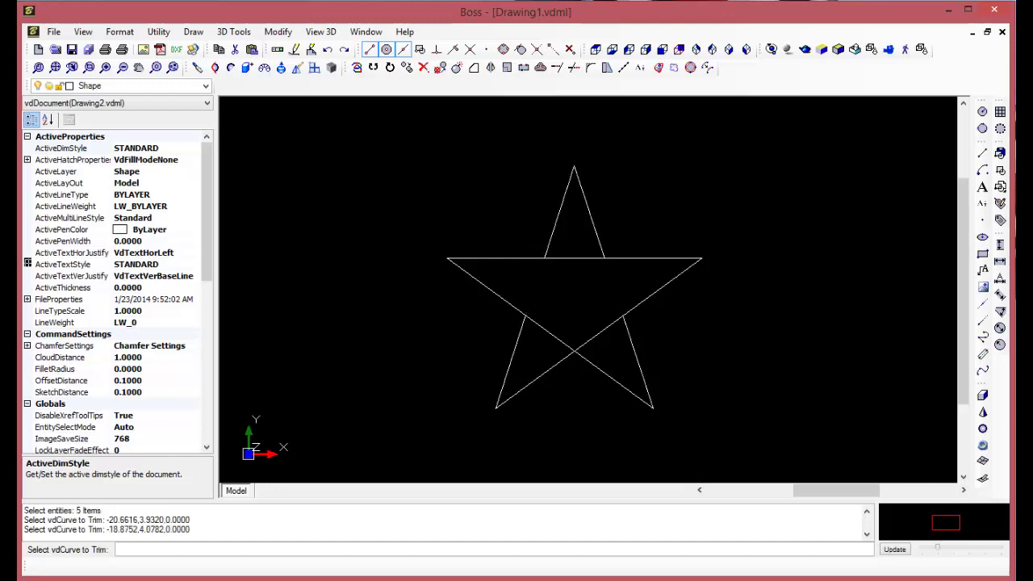
pyautogui.click(586, 257)
pyautogui.click(548, 332)
pyautogui.click(594, 332)
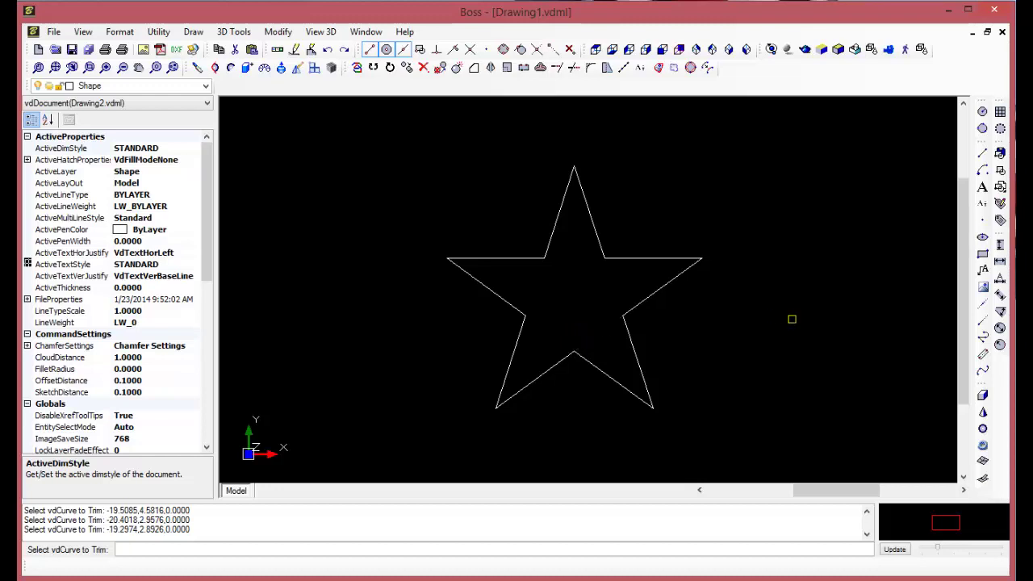
pyautogui.press('Escape')
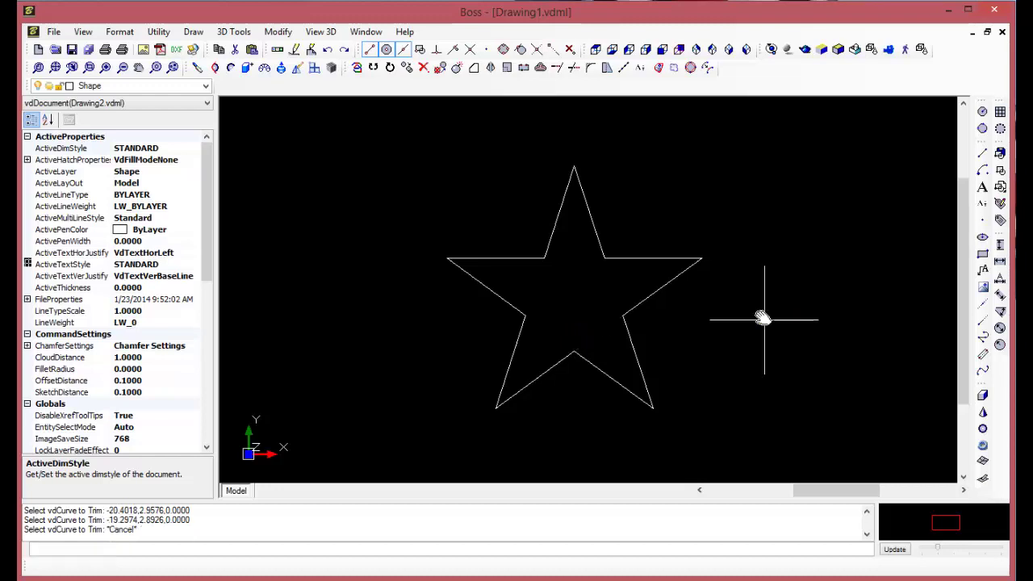
# Step: Select the upper-right and right-tip star edges to check they were trimmed cleanly
pyautogui.click(655, 255)
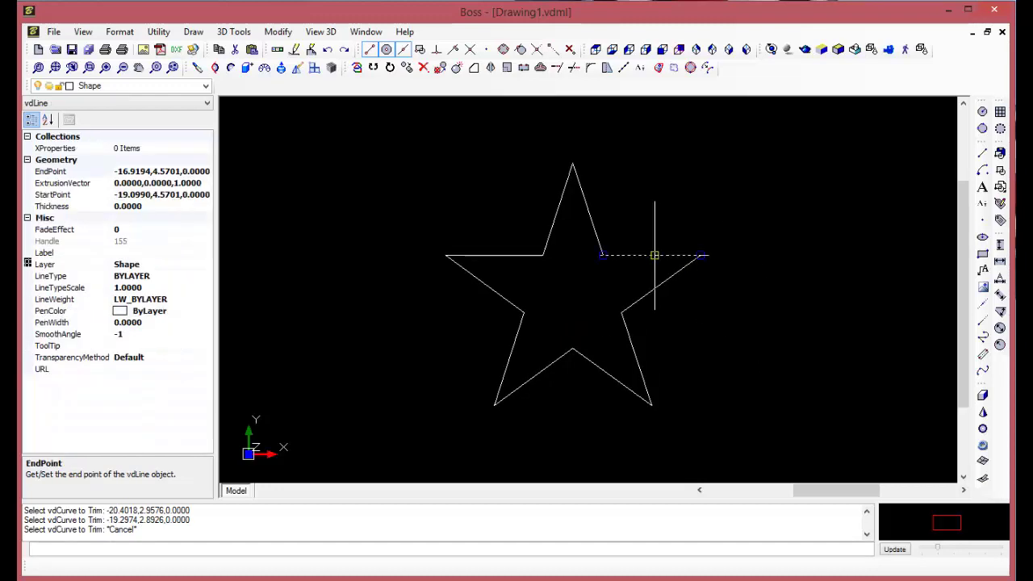
pyautogui.press('Escape')
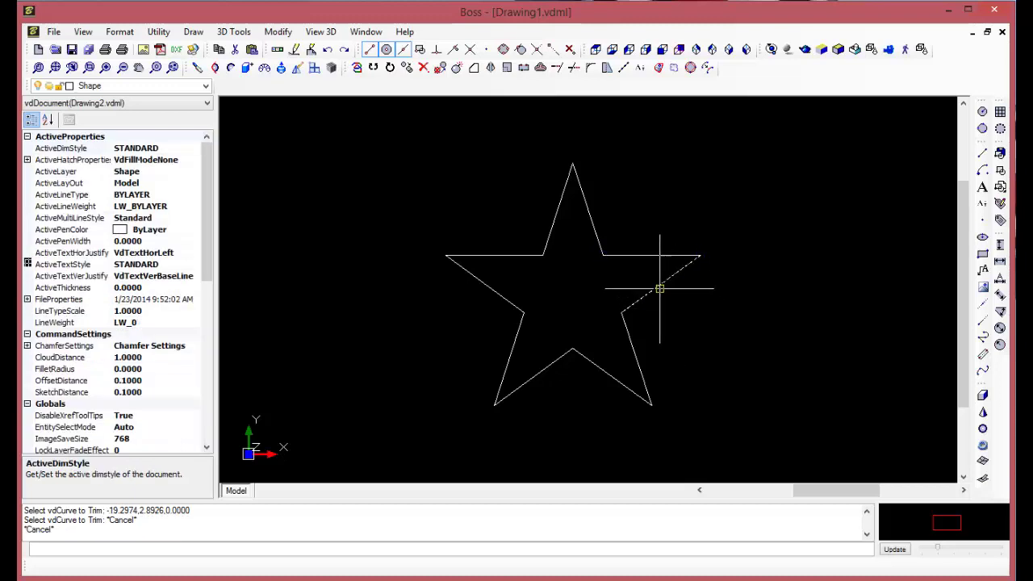
pyautogui.click(660, 286)
pyautogui.press('Escape')
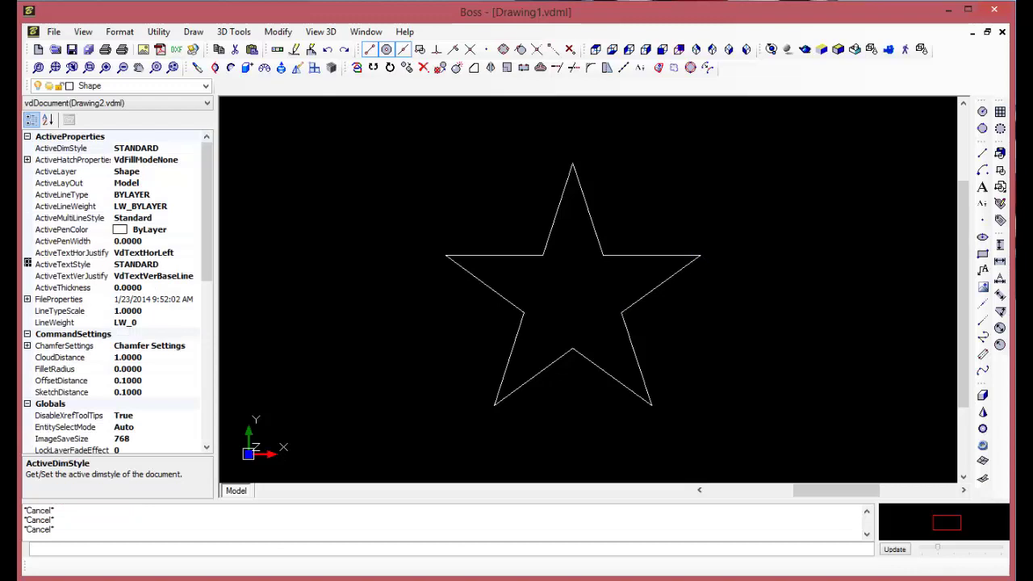
# Step: Join the ten star edges with pe at 0.01 tolerance into a closed polyline
pyautogui.write('pe')
pyautogui.press('Return')
pyautogui.click(692, 219)
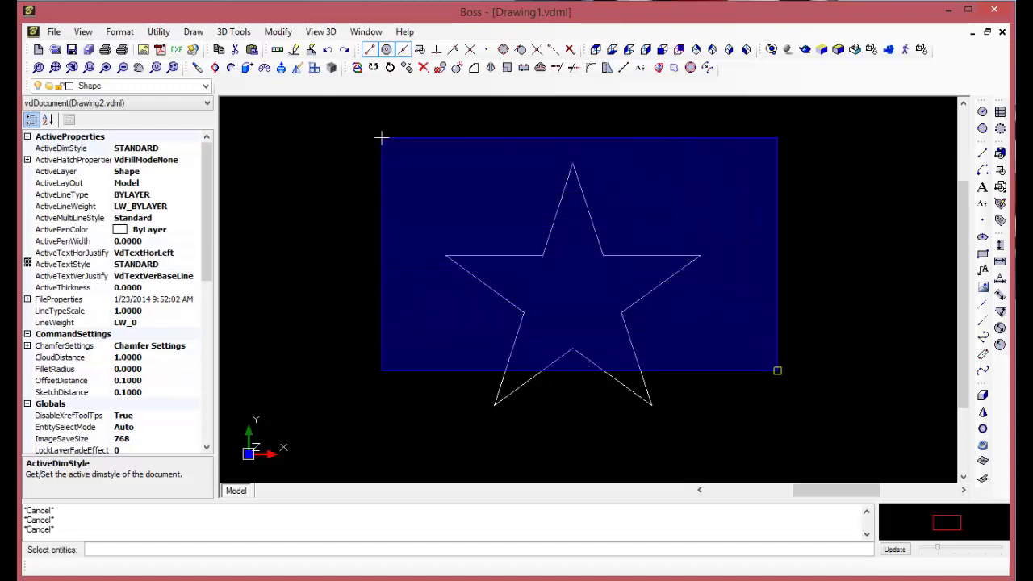
pyautogui.click(804, 436)
pyautogui.press('Return')
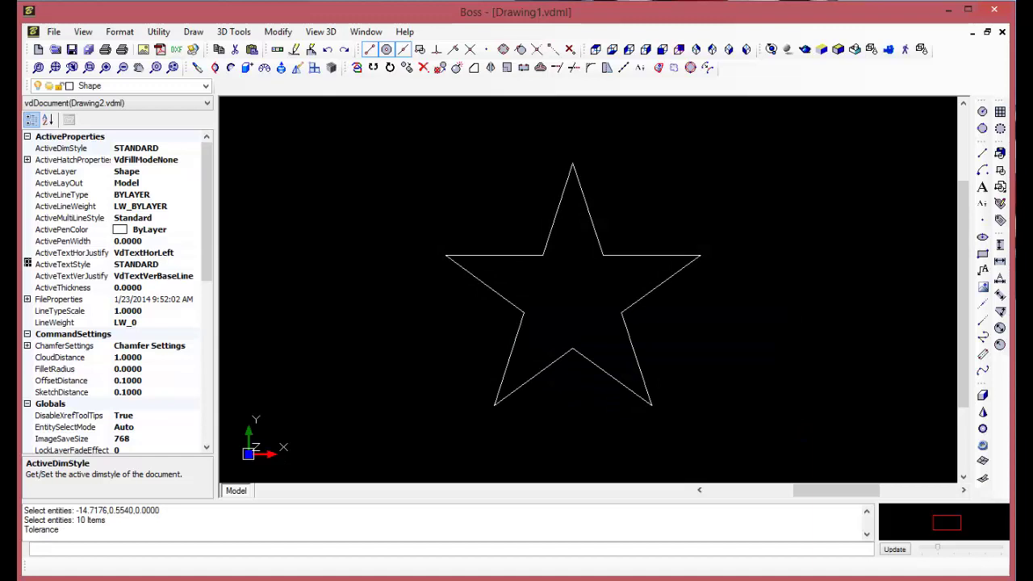
pyautogui.write('.01')
pyautogui.press('Return')
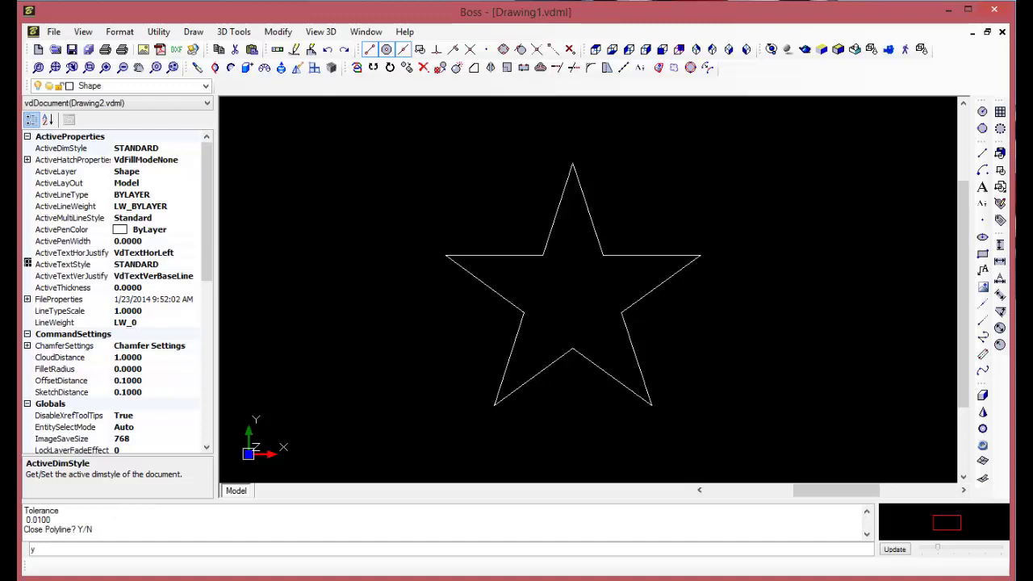
pyautogui.press('Return')
pyautogui.moveTo(791, 386)
pyautogui.mouseDown(button='middle')
pyautogui.moveTo(783, 374)
pyautogui.moveTo(644, 329)
pyautogui.mouseUp(button='middle')
pyautogui.scroll(1, 631, 331)
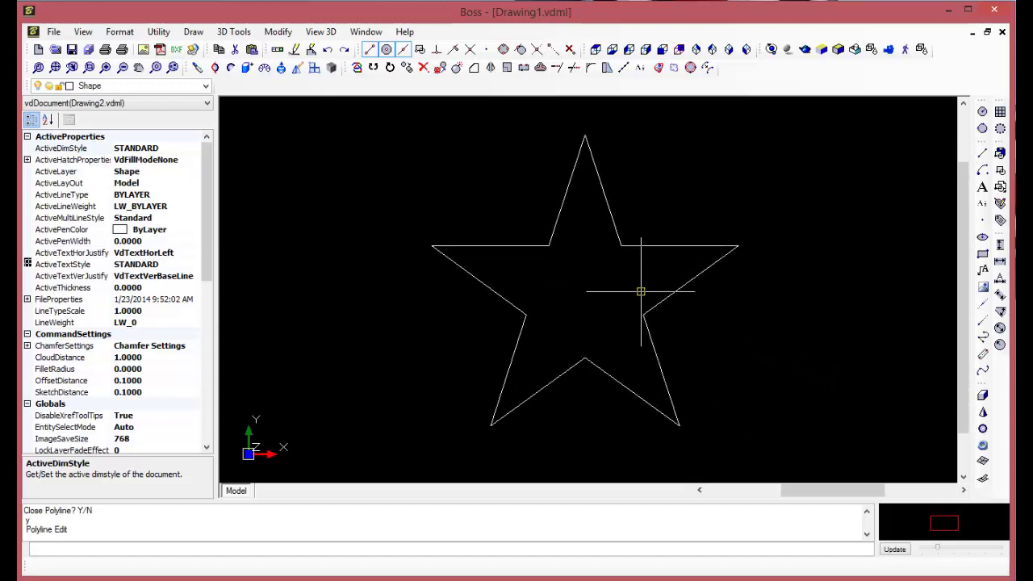
pyautogui.click(669, 247)
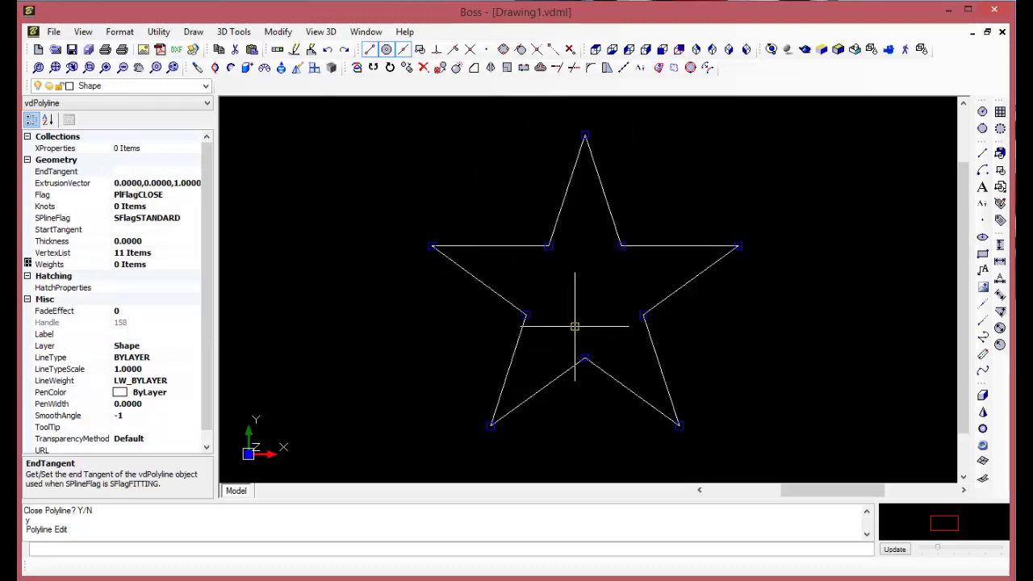
# Step: Set the star polyline's Thickness to -0.75 in the Properties panel
pyautogui.click(161, 242)
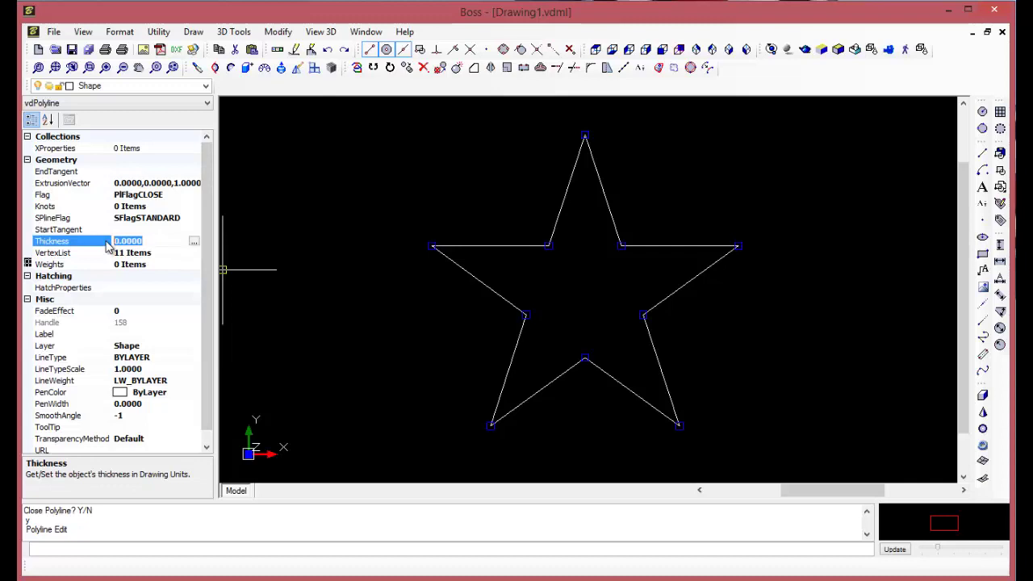
pyautogui.write('-.75')
pyautogui.press('Return')
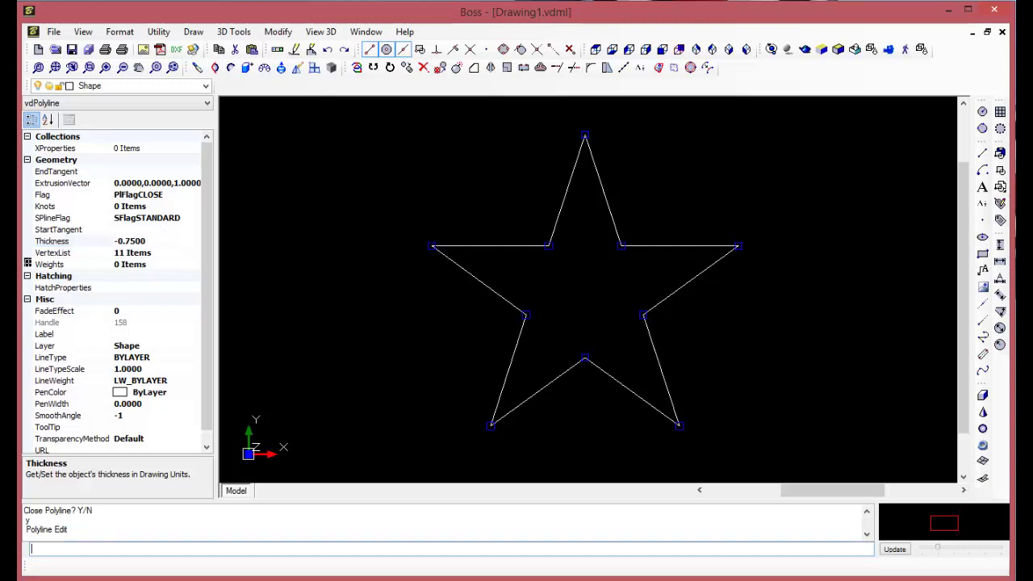
pyautogui.press('Escape')
pyautogui.press('Escape')
pyautogui.moveTo(525, 281)
pyautogui.mouseDown(button='middle')
pyautogui.moveTo(540, 268)
pyautogui.moveTo(541, 287)
pyautogui.mouseUp(button='middle')
pyautogui.scroll(2, 549, 282)
pyautogui.scroll(-2, 528, 290)
pyautogui.scroll(2, 565, 267)
pyautogui.scroll(-2, 613, 234)
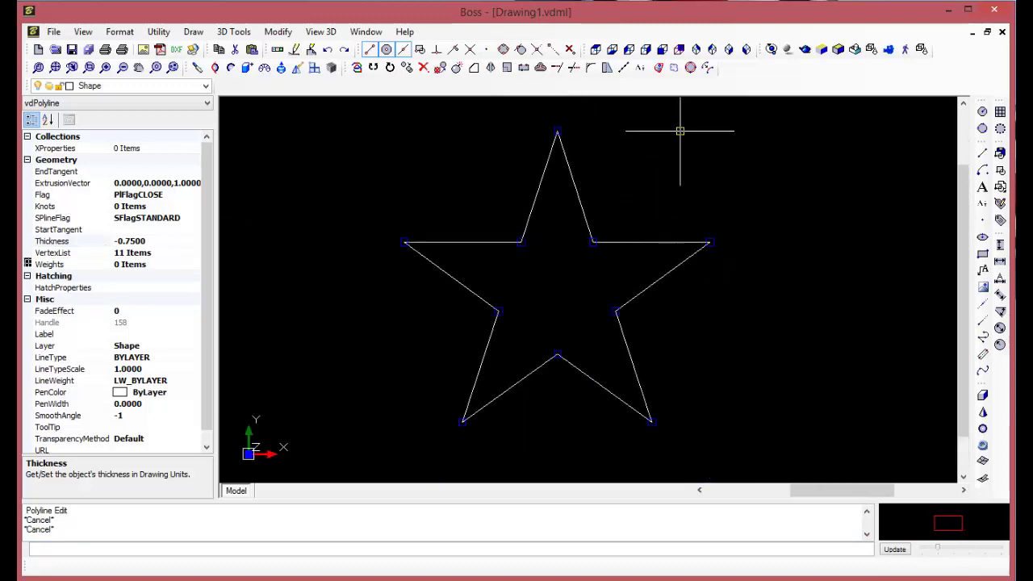
# Step: View the star in SE Isometric to see its depth, then return to Top view
pyautogui.click(730, 50)
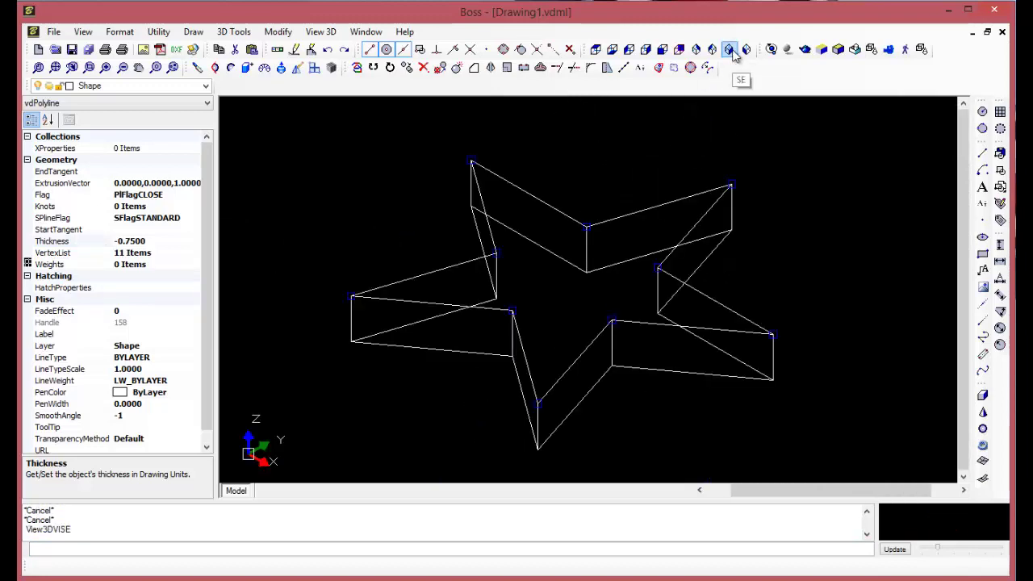
pyautogui.click(596, 50)
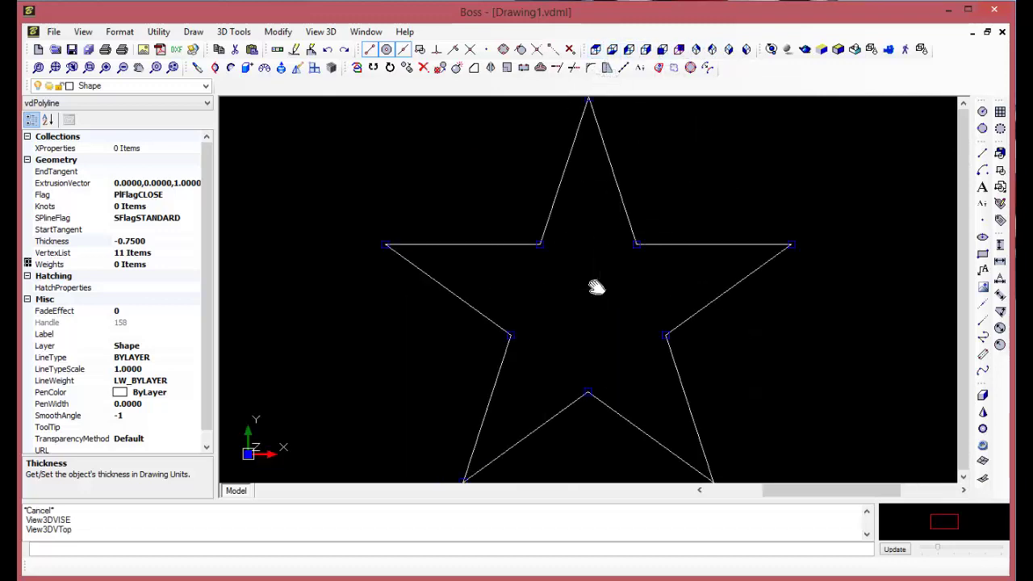
pyautogui.scroll(-1, 595, 289)
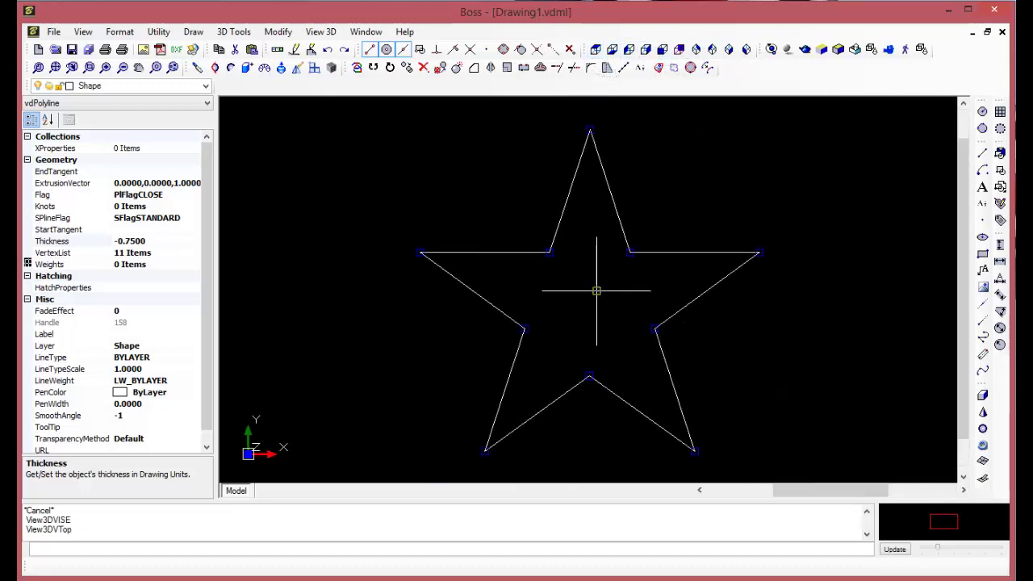
pyautogui.moveTo(596, 290); pyautogui.dragTo(600, 271, button='middle')
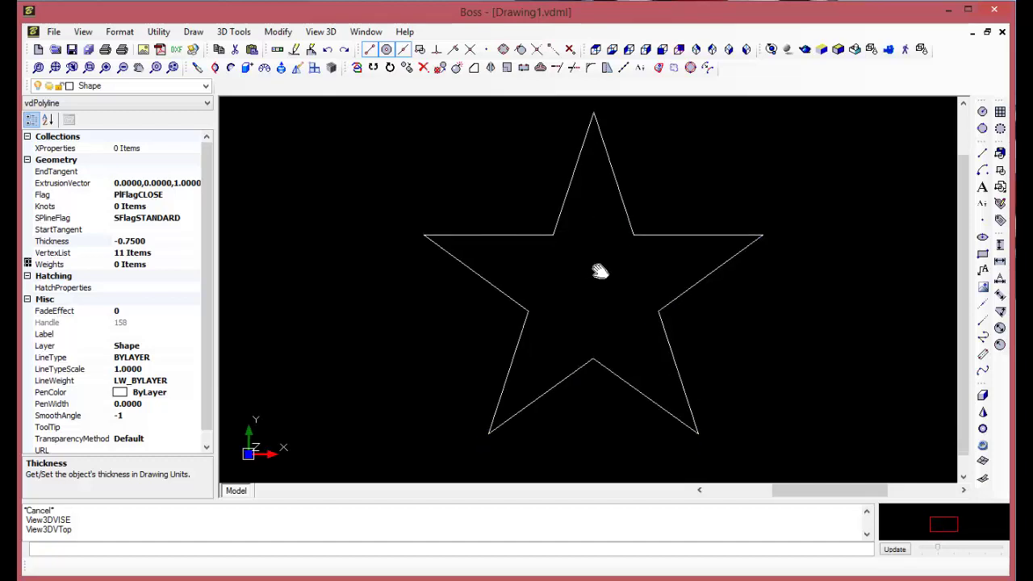